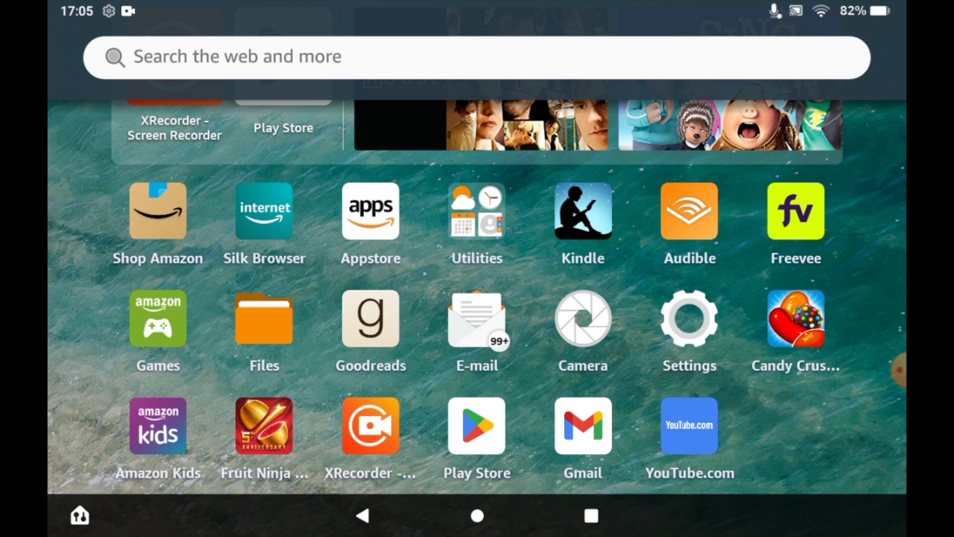
- Pull the quick settings shade down, close and reopen it twice, ending with Show Mode visible
{"action": "left_click_drag", "start_coordinate": [477, 4], "coordinate": [477, 298]}
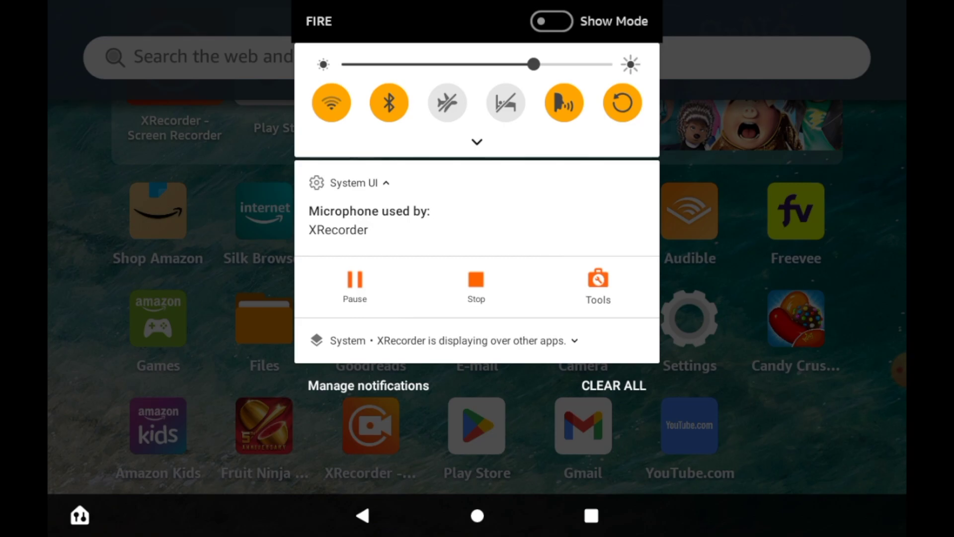
{"action": "left_click_drag", "start_coordinate": [368, 385], "coordinate": [368, 111]}
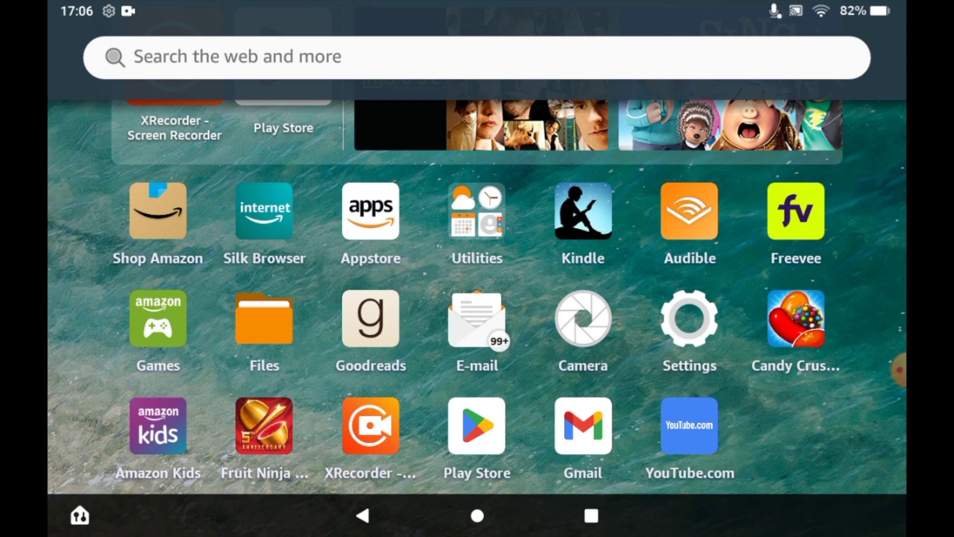
{"action": "left_click_drag", "start_coordinate": [477, 4], "coordinate": [478, 358]}
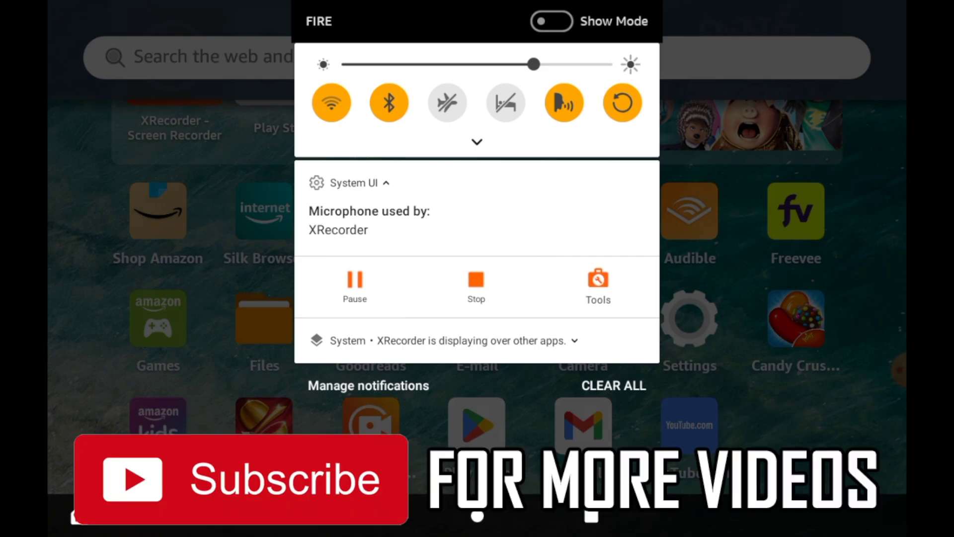
{"action": "left_click_drag", "start_coordinate": [477, 358], "coordinate": [476, 75]}
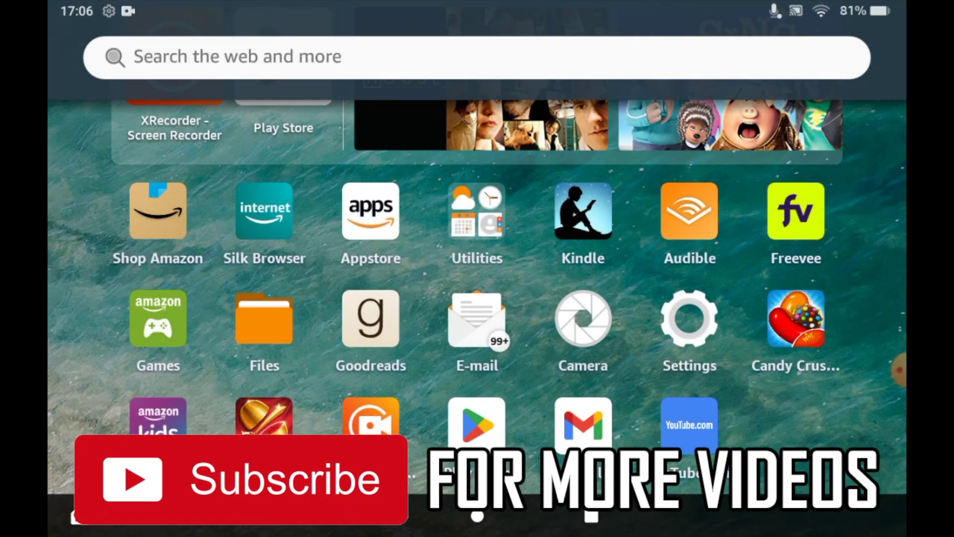
{"action": "left_click_drag", "start_coordinate": [477, 3], "coordinate": [477, 298]}
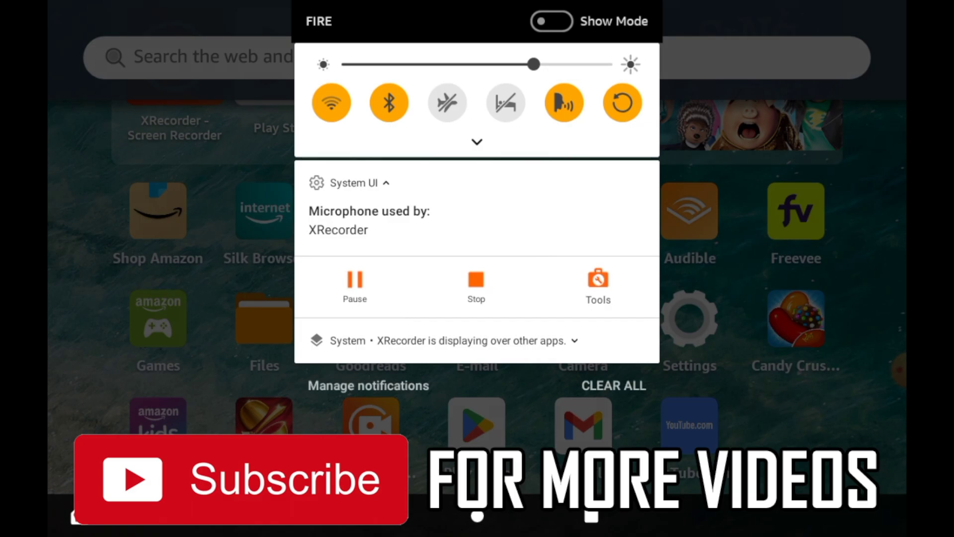